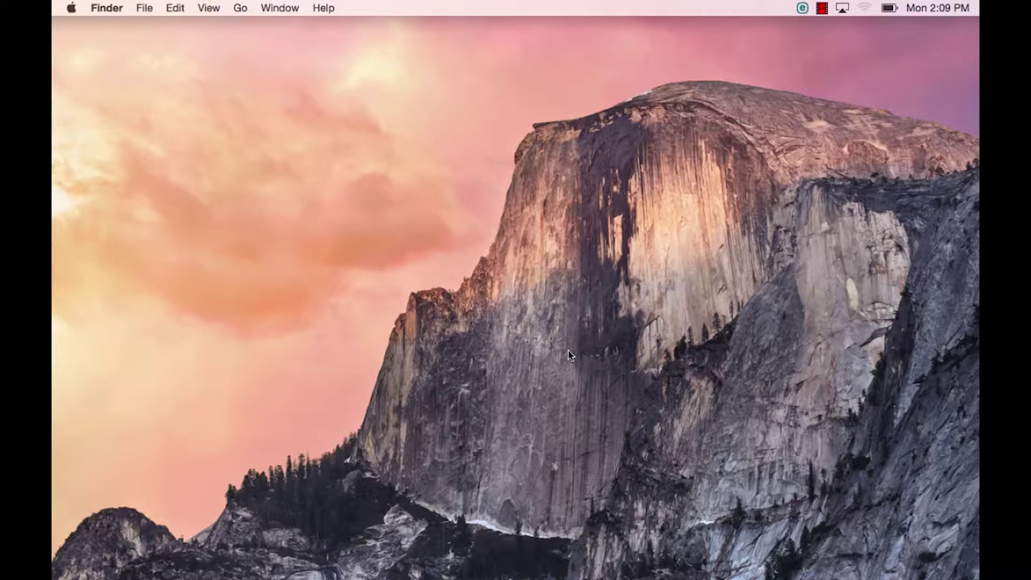
- Open the Arrangement tab of the Displays pane in System Preferences
click(71, 6)
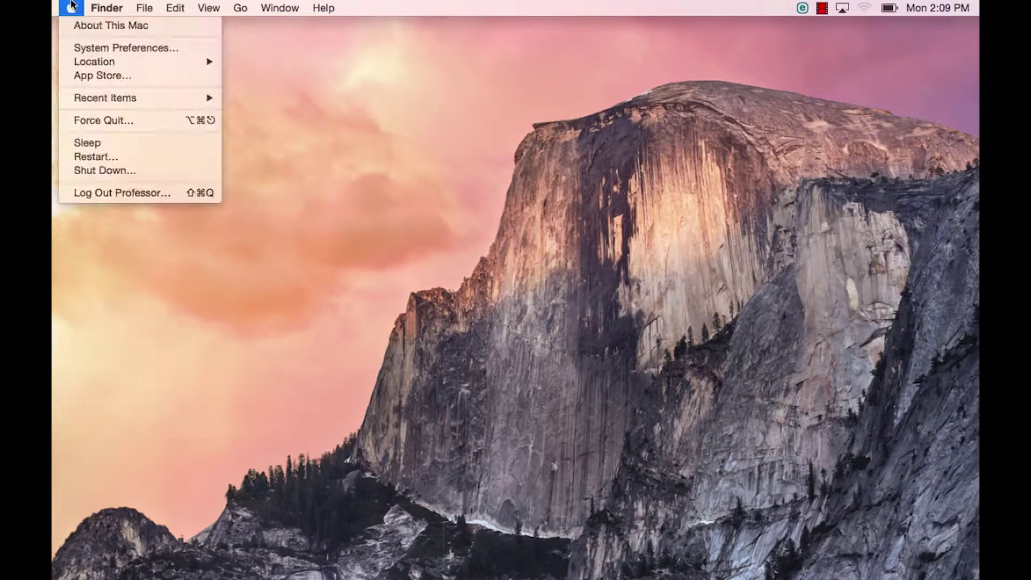
click(99, 50)
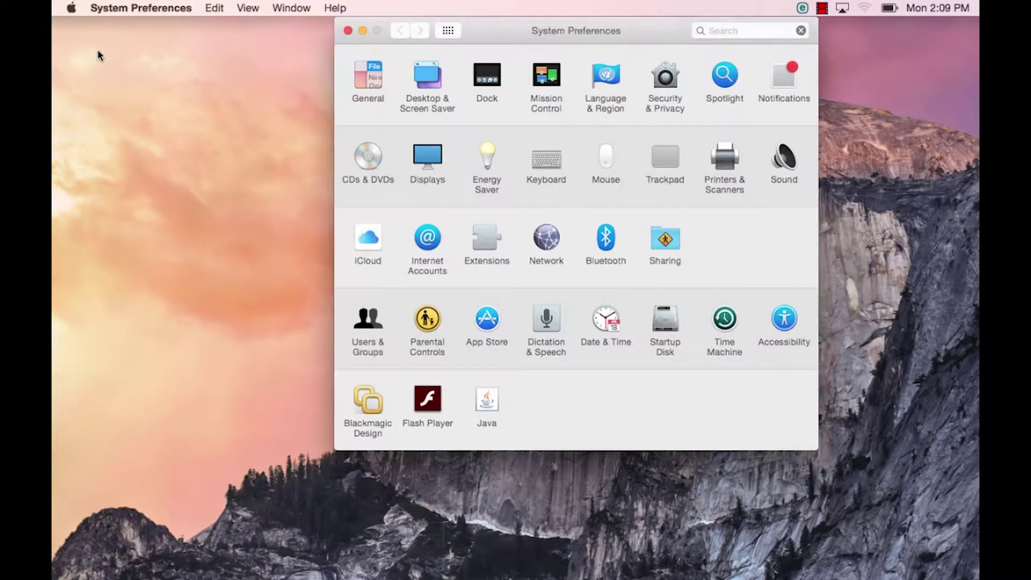
click(434, 164)
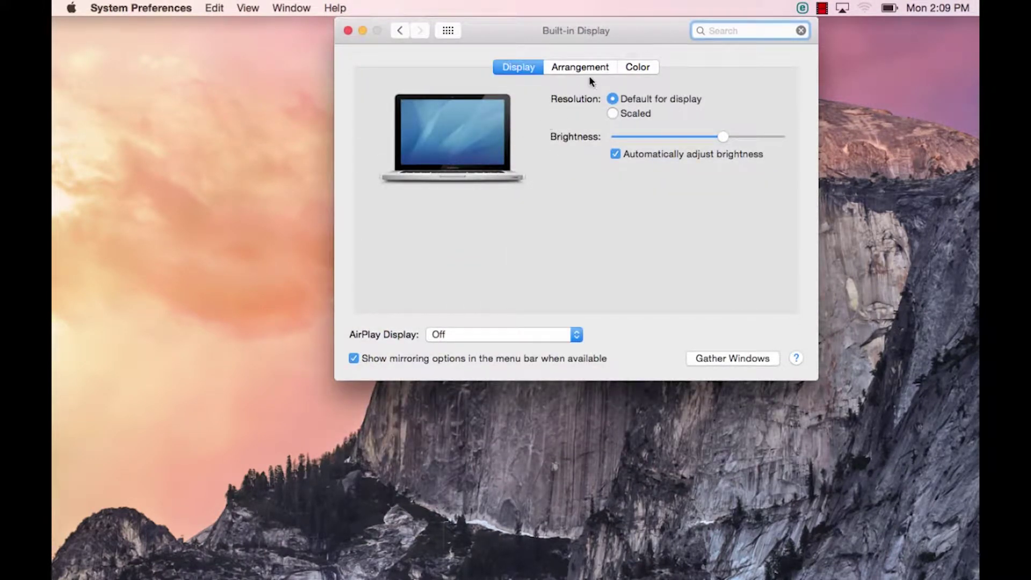
click(600, 71)
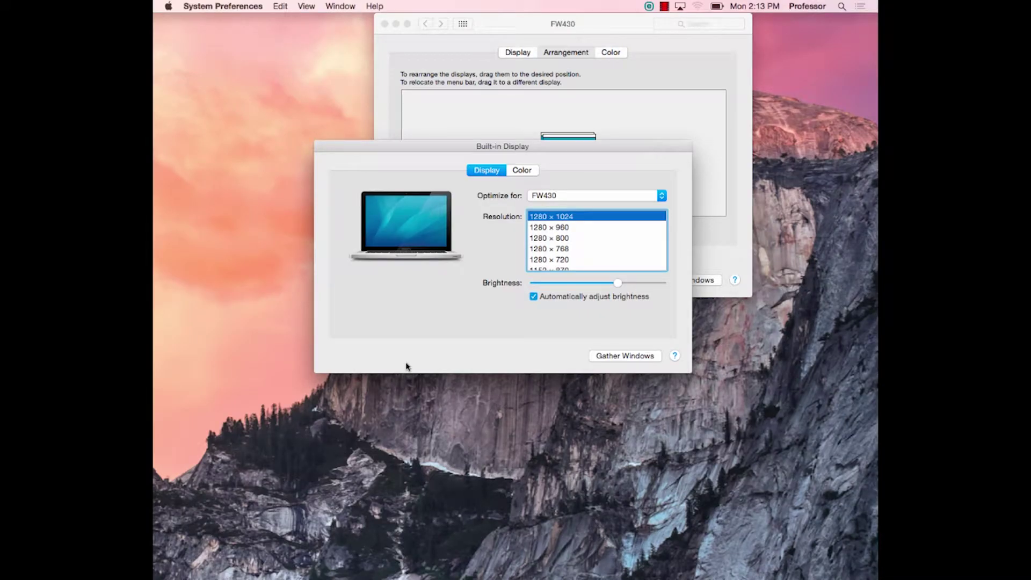
- Set the mirrored FW430 display's resolution to 1280 × 800
click(519, 105)
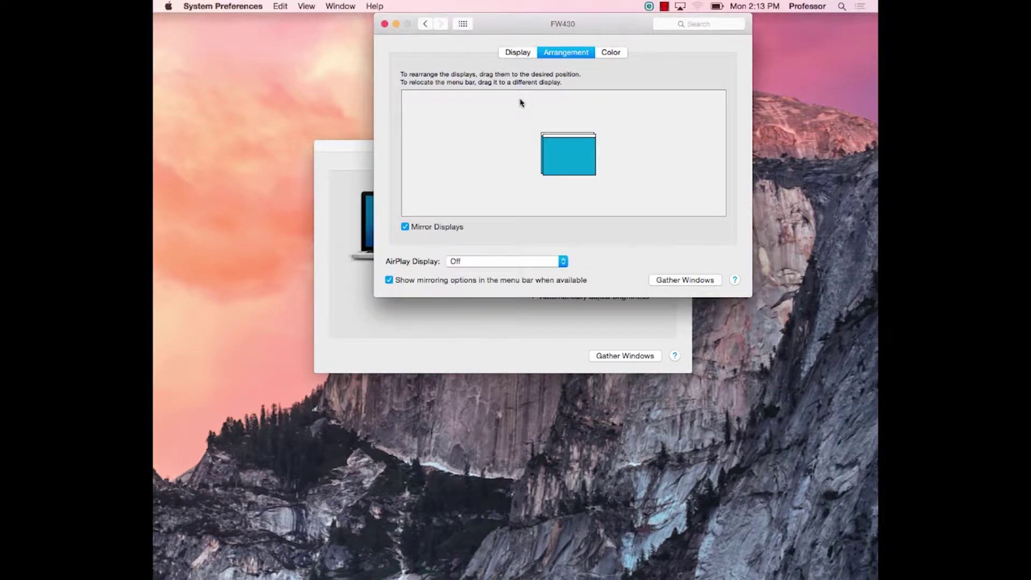
click(522, 62)
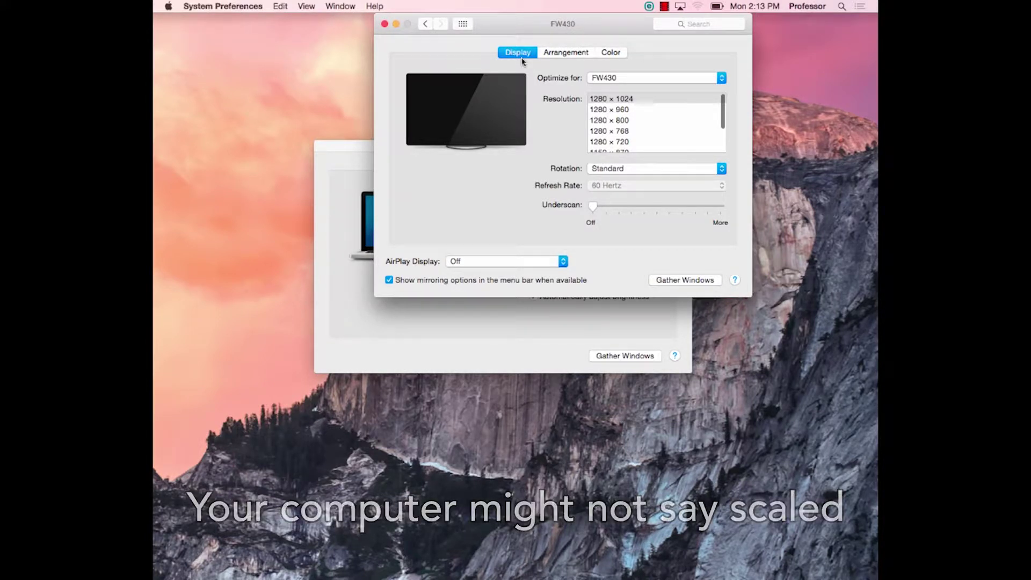
click(616, 121)
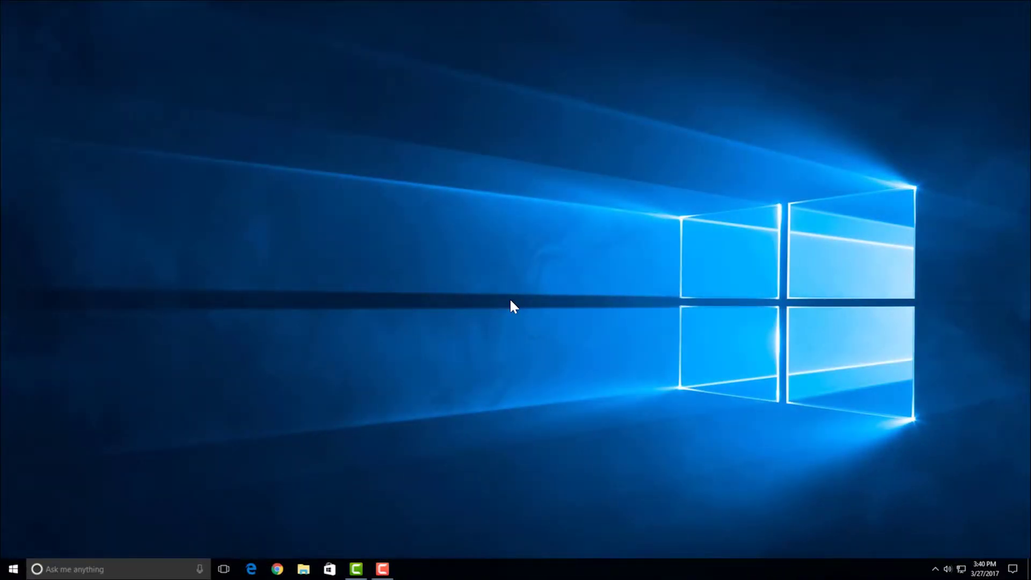
- Choose Duplicate in the Win+P Project panel
key(super+p)
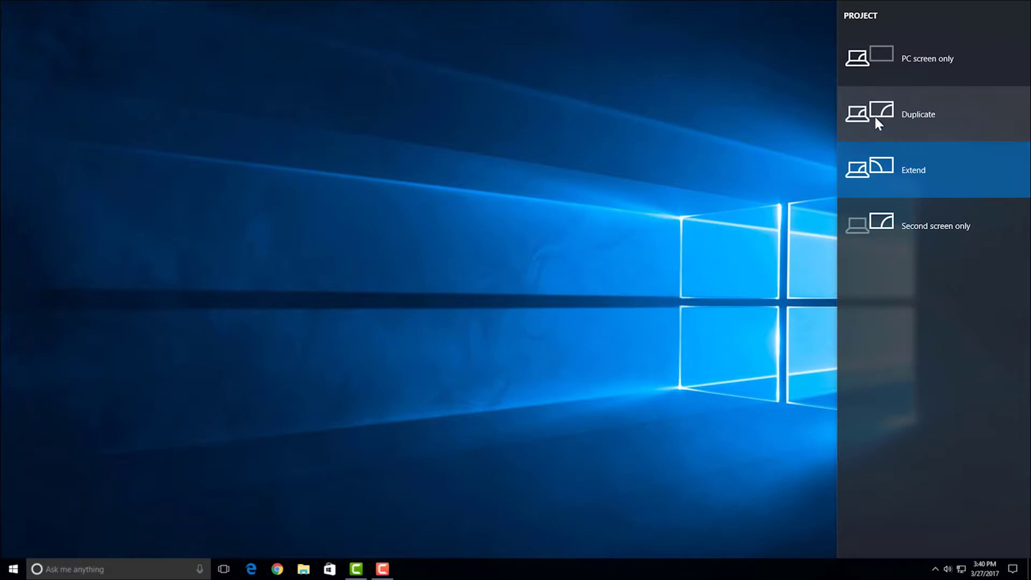
click(874, 116)
- Dismiss the Project panel and open Display settings from the desktop's right-click menu
click(521, 287)
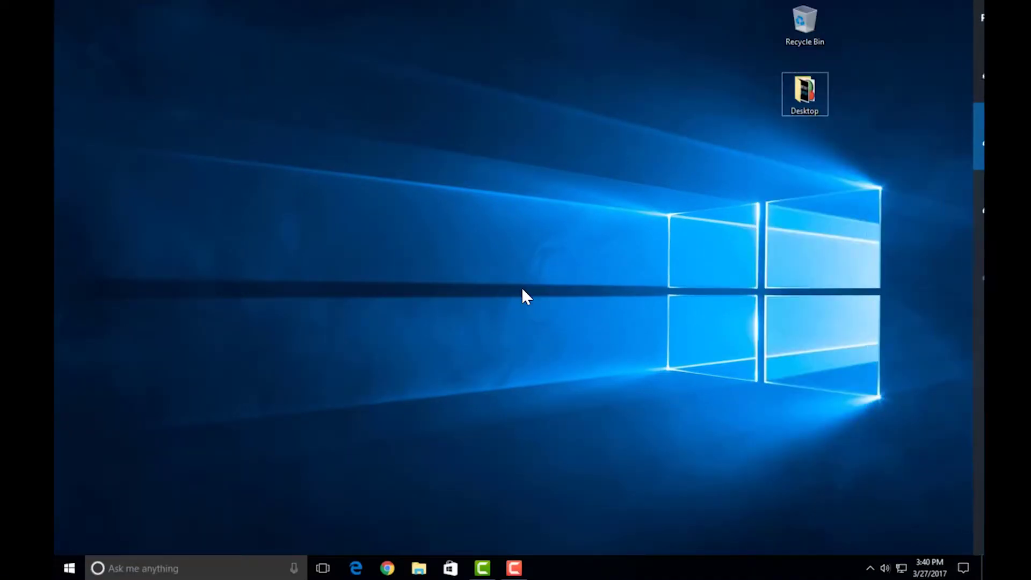
right_click(486, 172)
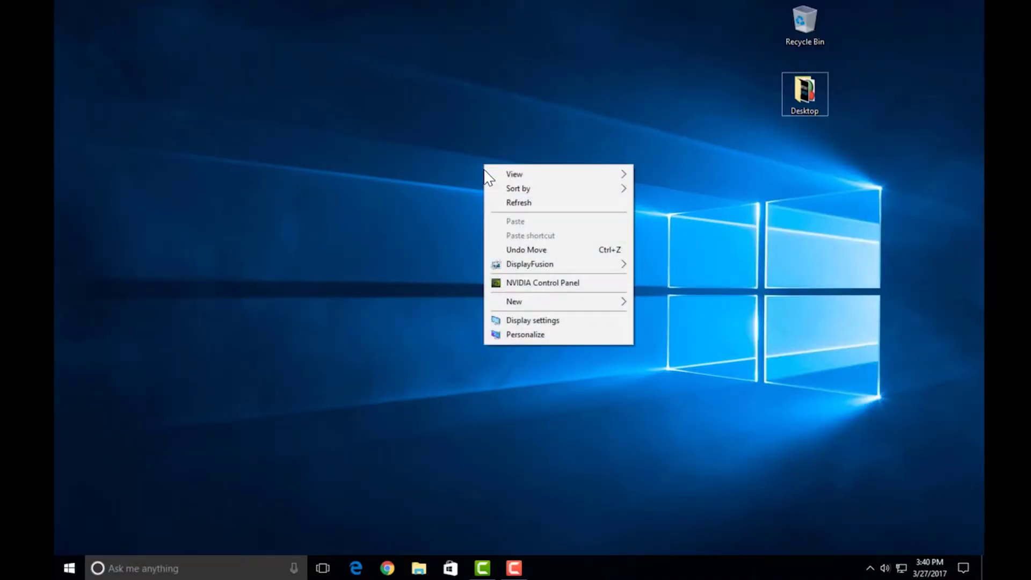
click(513, 320)
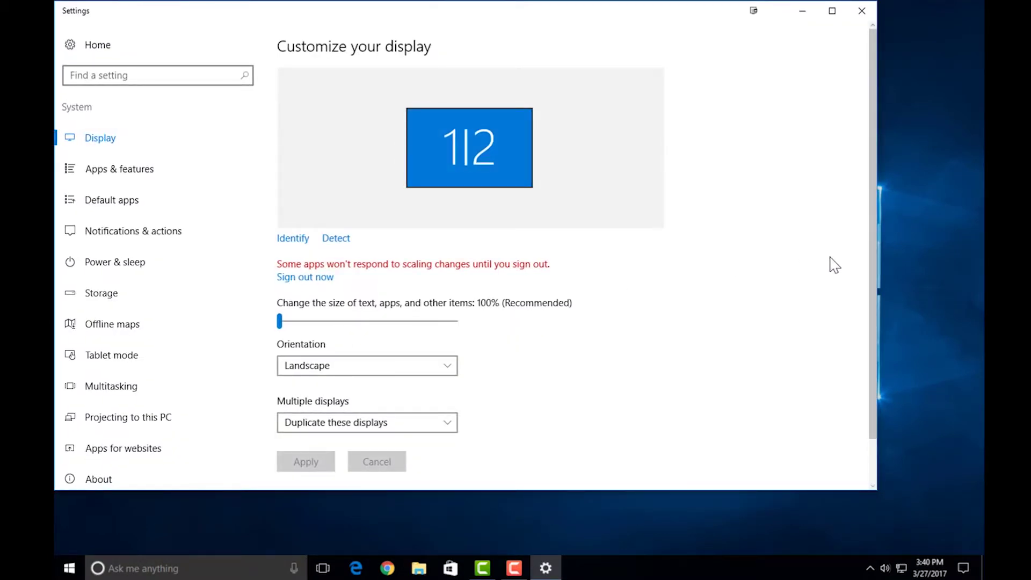
scroll(874, 273, down, 1)
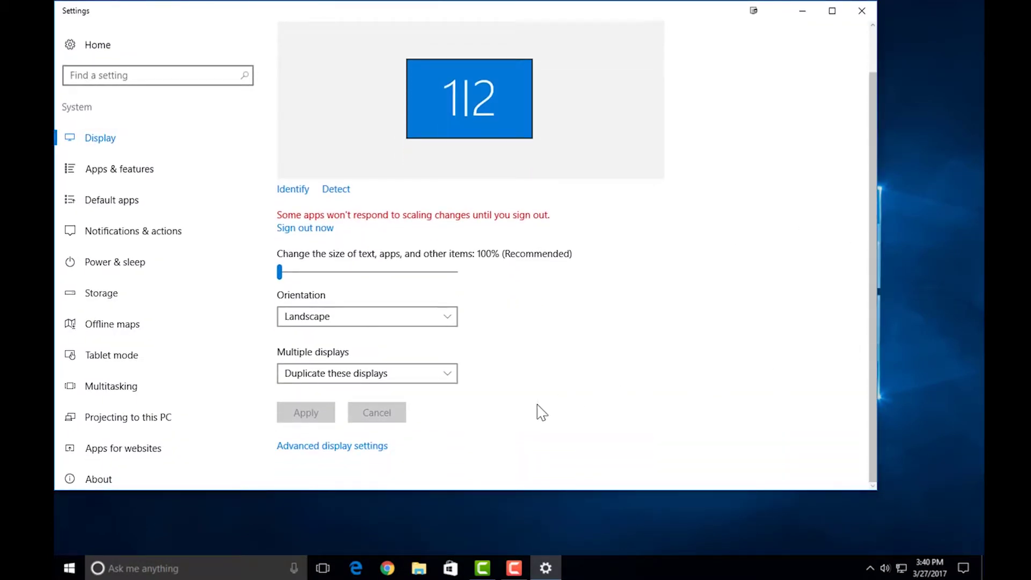
- Apply a 1280 × 800 resolution in Advanced display settings
click(372, 446)
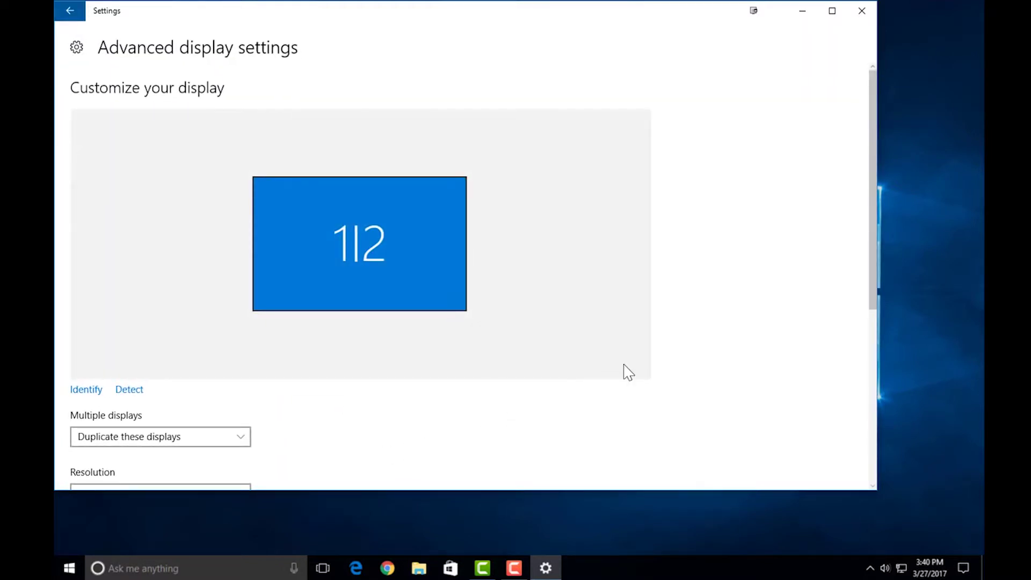
drag(871, 252, 871, 430)
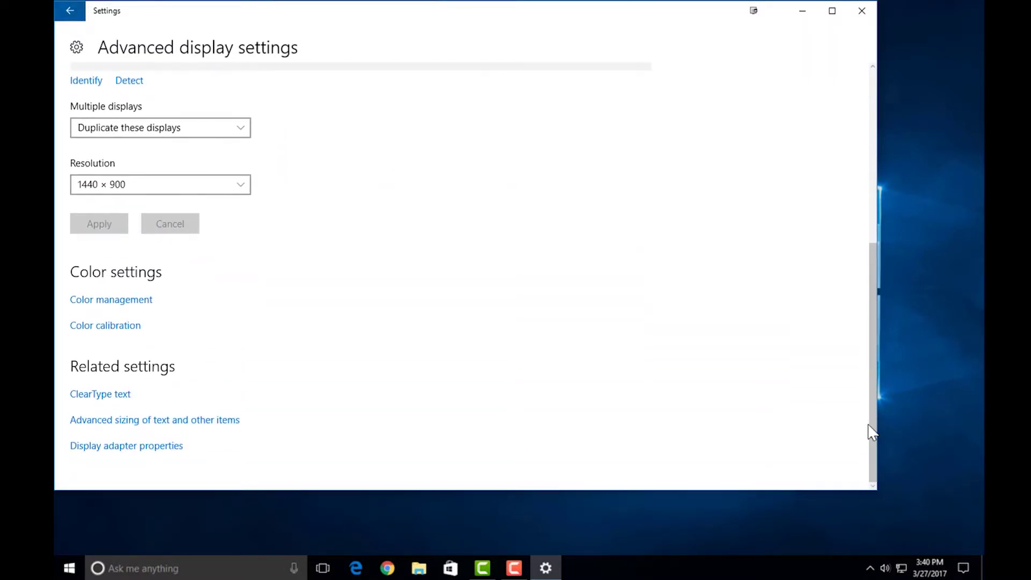
click(234, 185)
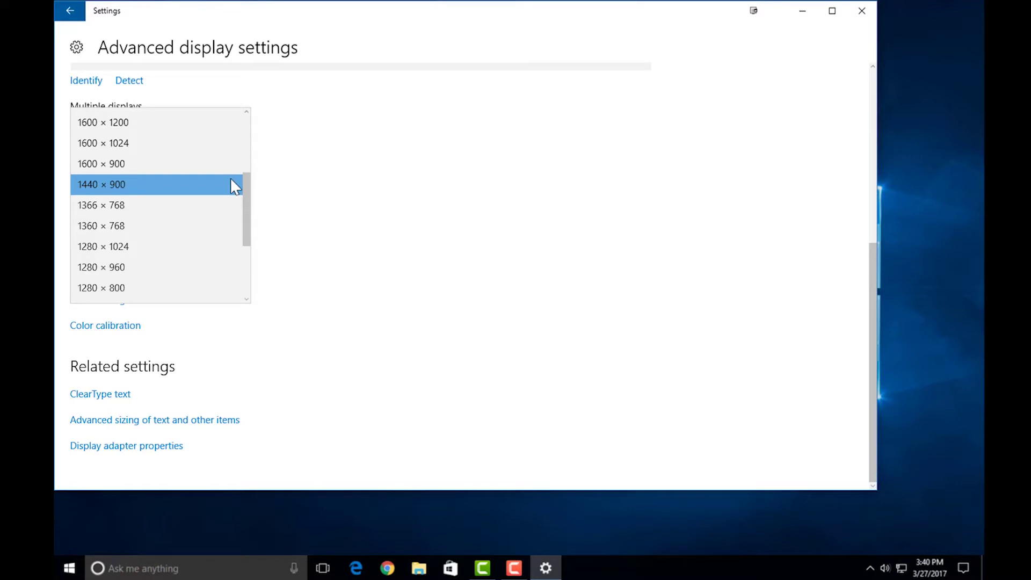
click(128, 296)
click(103, 224)
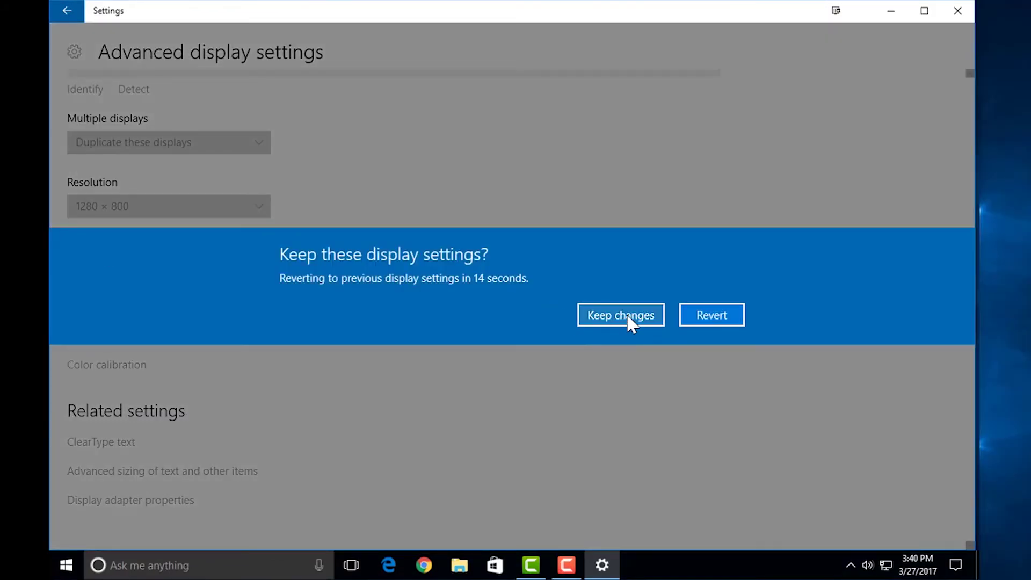